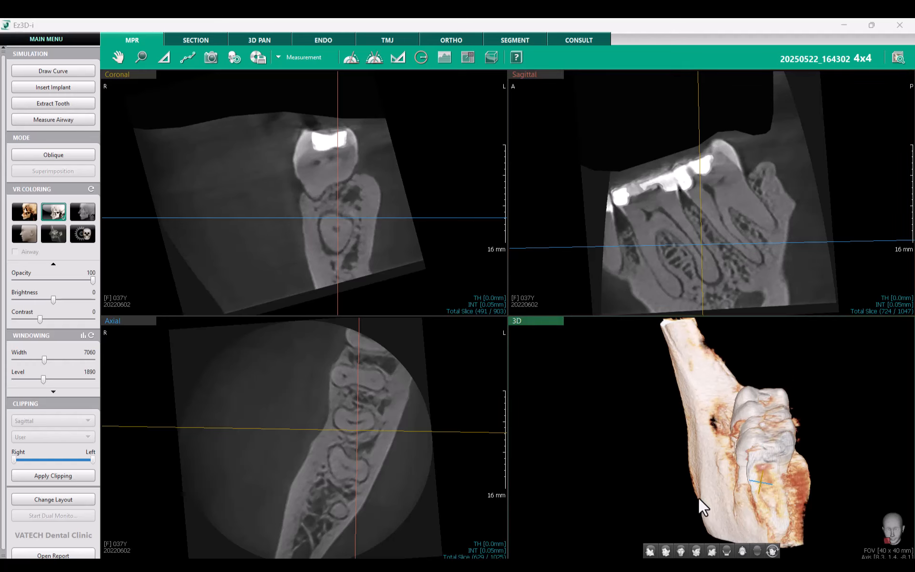
Step: Rotate the slice axes in the axial view so the sagittal plane runs along the row of molars
{"action": "left_click_drag", "start_coordinate": [698, 496], "coordinate": [728, 493]}
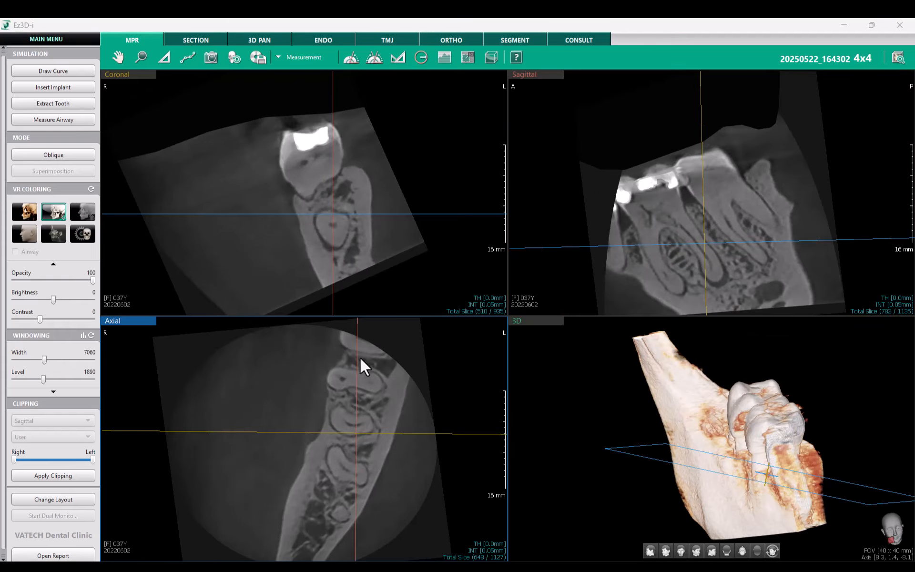
{"action": "left_click_drag", "start_coordinate": [361, 358], "coordinate": [372, 361]}
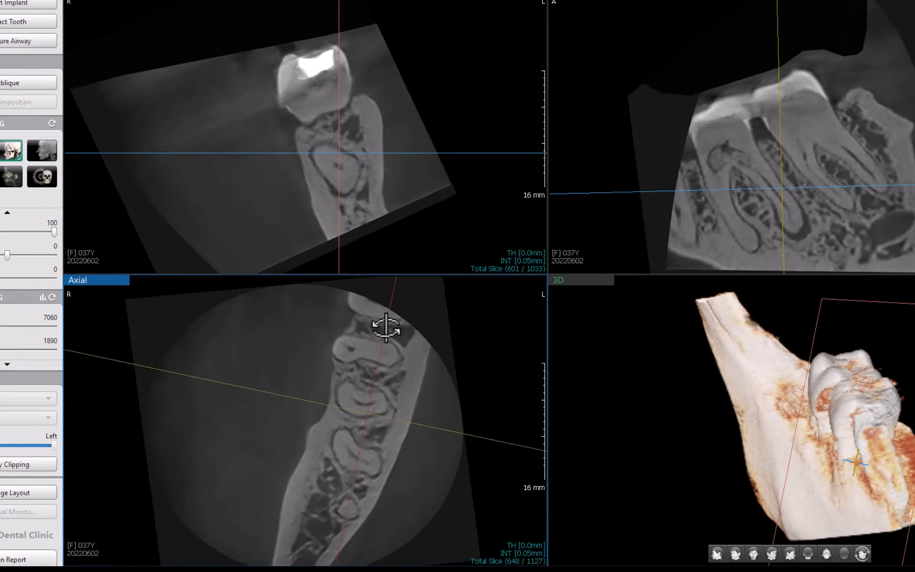
{"action": "left_click_drag", "start_coordinate": [386, 328], "coordinate": [399, 335]}
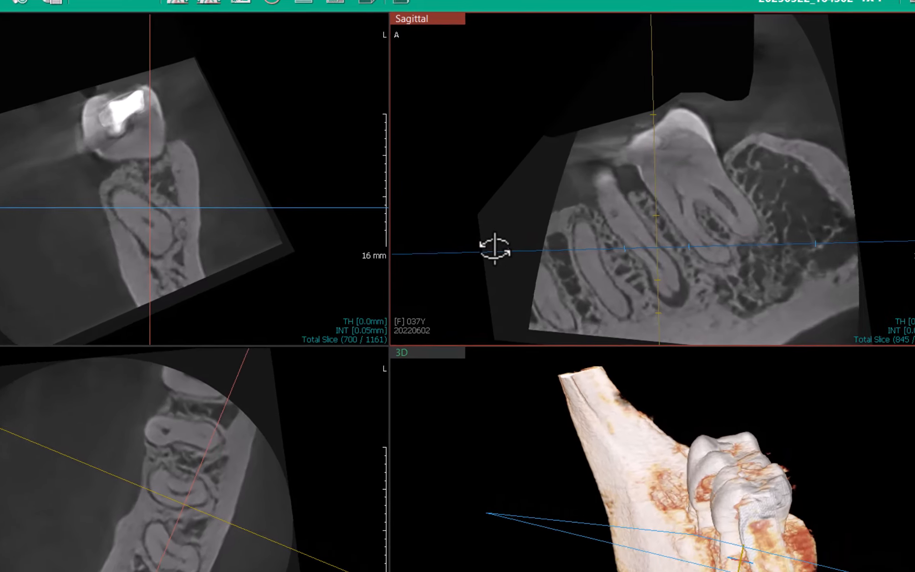
Step: Rotate the slice axes in the sagittal and coronal views to run parallel to the molar's roots and long axis
{"action": "left_click_drag", "start_coordinate": [495, 249], "coordinate": [485, 317]}
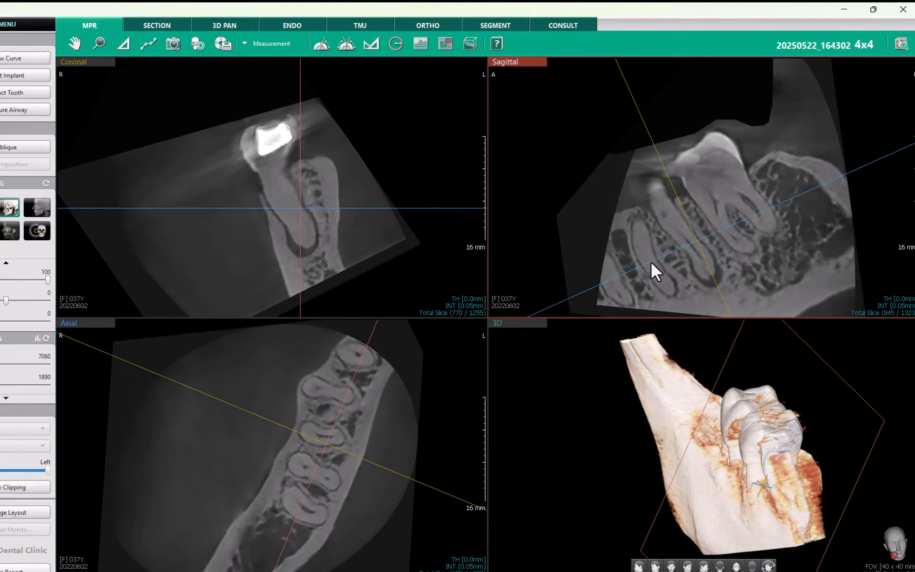
{"action": "mouse_move", "coordinate": [581, 297]}
{"action": "left_mouse_down"}
{"action": "mouse_move", "coordinate": [587, 304]}
{"action": "mouse_move", "coordinate": [598, 295]}
{"action": "left_mouse_up"}
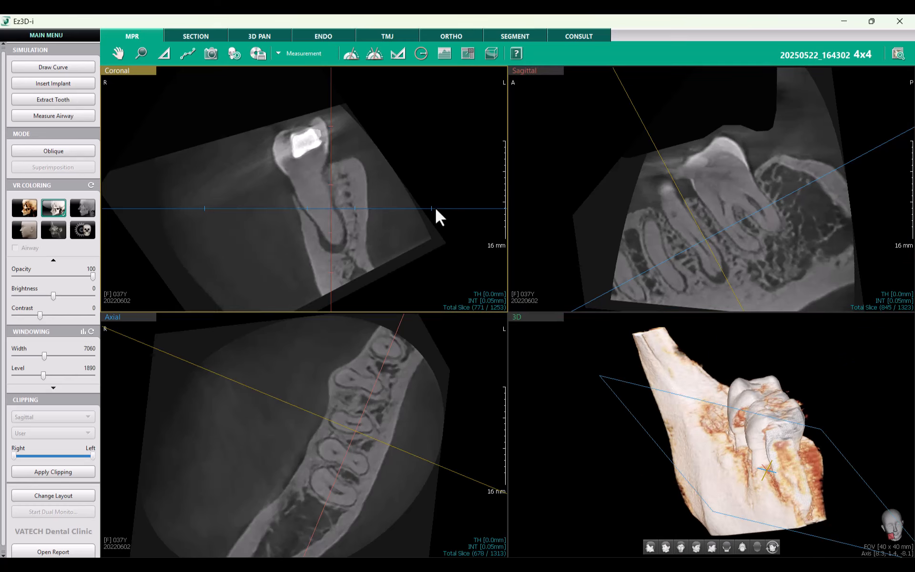
{"action": "left_click_drag", "start_coordinate": [431, 204], "coordinate": [438, 165]}
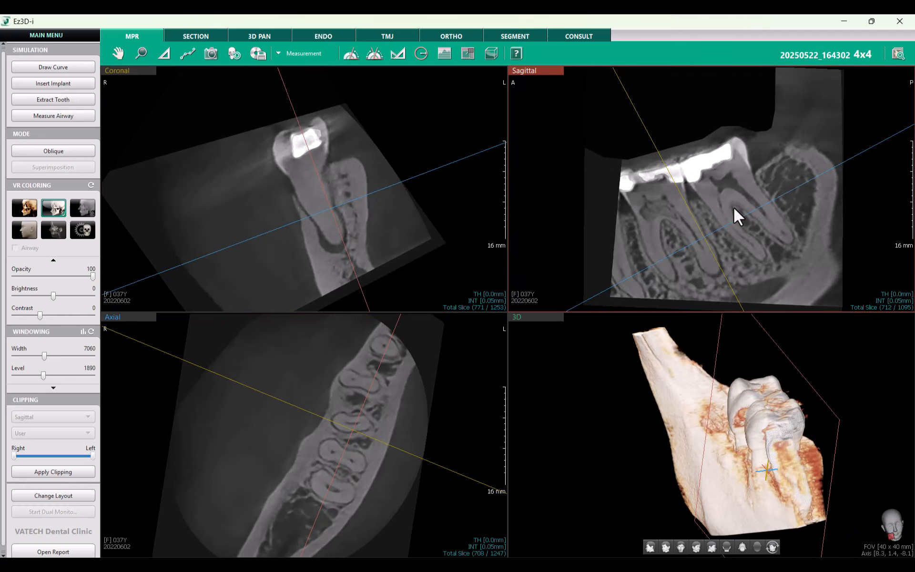
Step: On sagittal slice 728, draw a canal from the rearmost molar's mesial canal orifice straight up through the crown
{"action": "scroll", "coordinate": [770, 233], "scroll_direction": "down", "scroll_amount": 4}
{"action": "scroll", "coordinate": [765, 232], "scroll_direction": "down", "scroll_amount": 9}
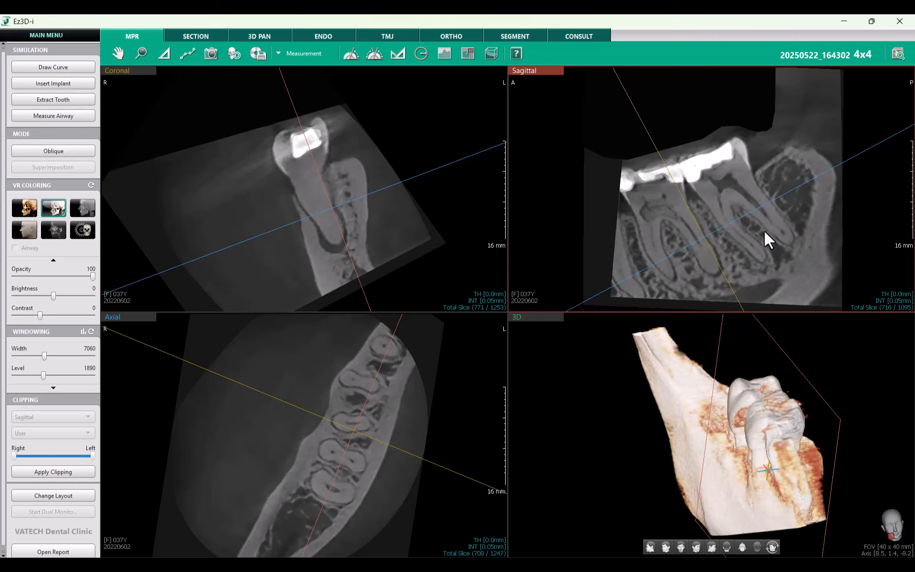
{"action": "scroll", "coordinate": [753, 238], "scroll_direction": "down", "scroll_amount": 16}
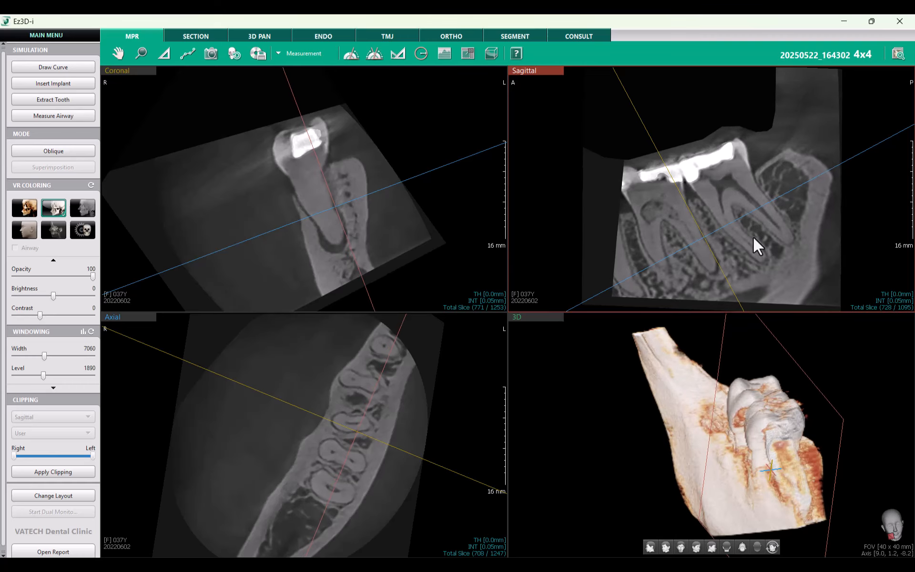
{"action": "scroll", "coordinate": [788, 261], "scroll_direction": "up", "scroll_amount": 14}
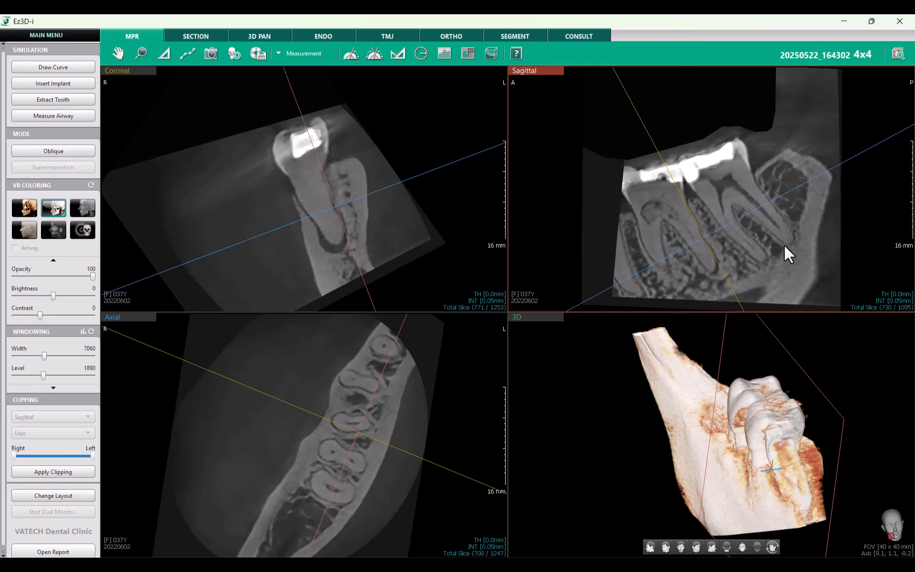
{"action": "scroll", "coordinate": [784, 246], "scroll_direction": "down", "scroll_amount": 1}
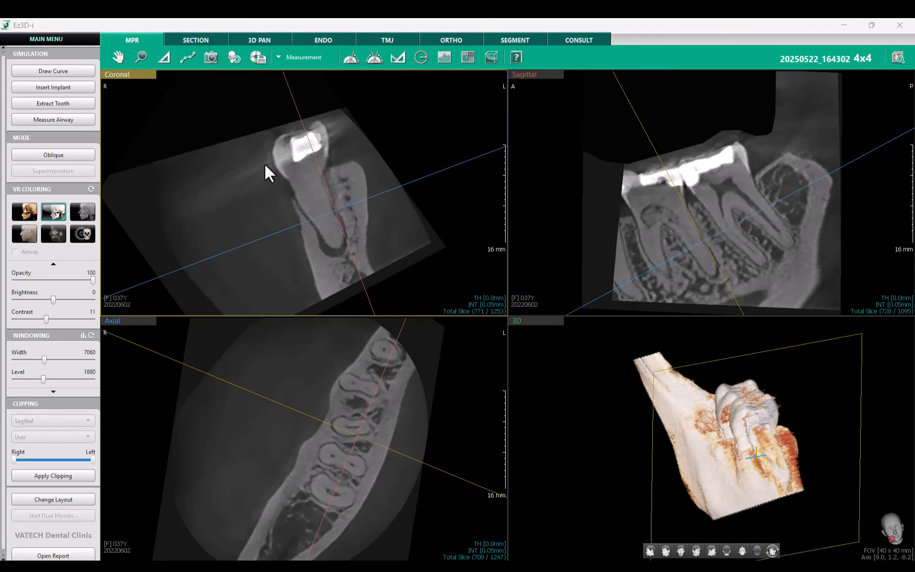
{"action": "left_click", "coordinate": [188, 58]}
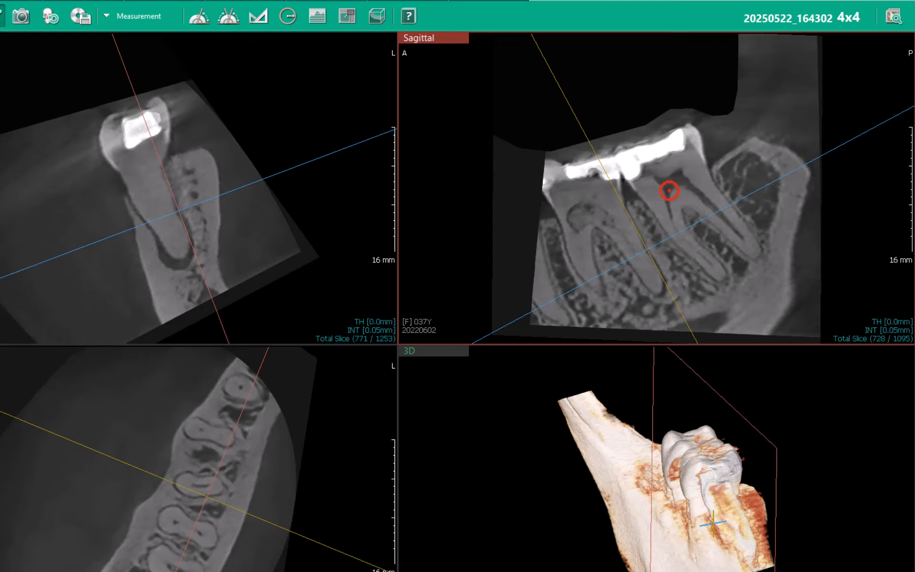
{"action": "left_click", "coordinate": [669, 190]}
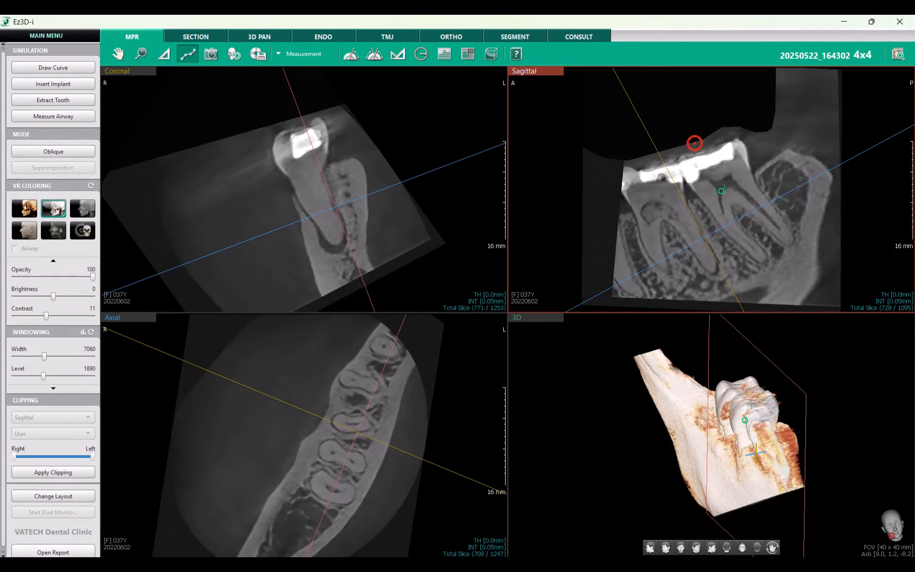
{"action": "left_click", "coordinate": [695, 142]}
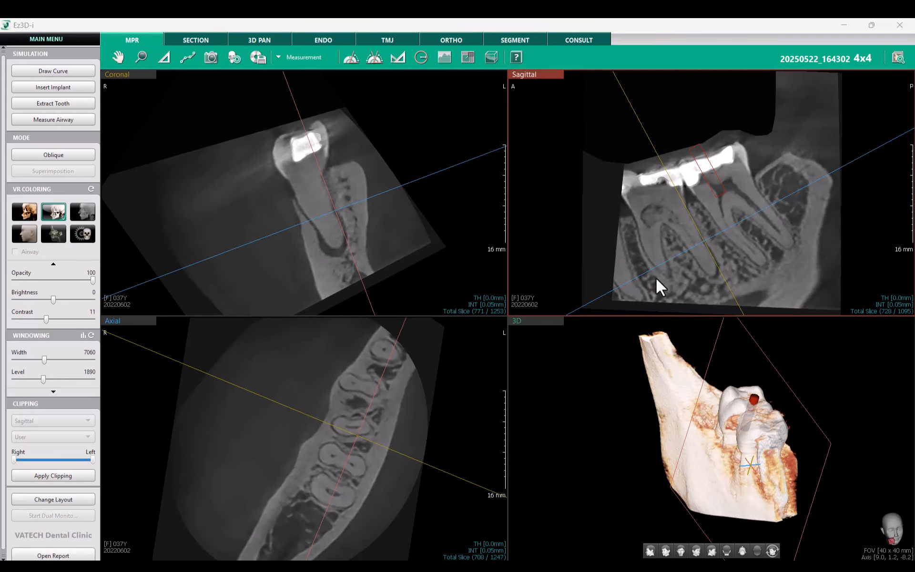
Step: Set the diameter of the mesial canal marking to 1.0 mm
{"action": "right_click", "coordinate": [712, 178]}
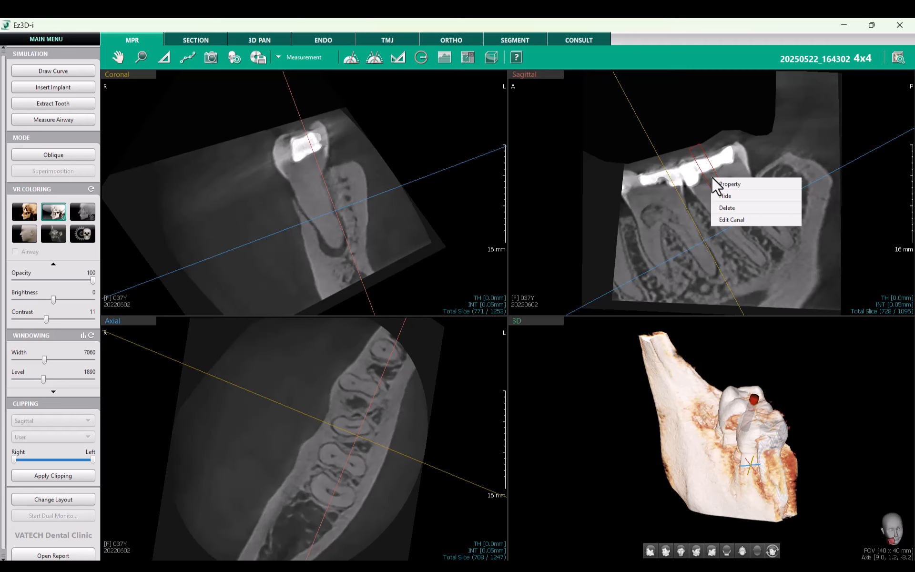
{"action": "left_click", "coordinate": [722, 184]}
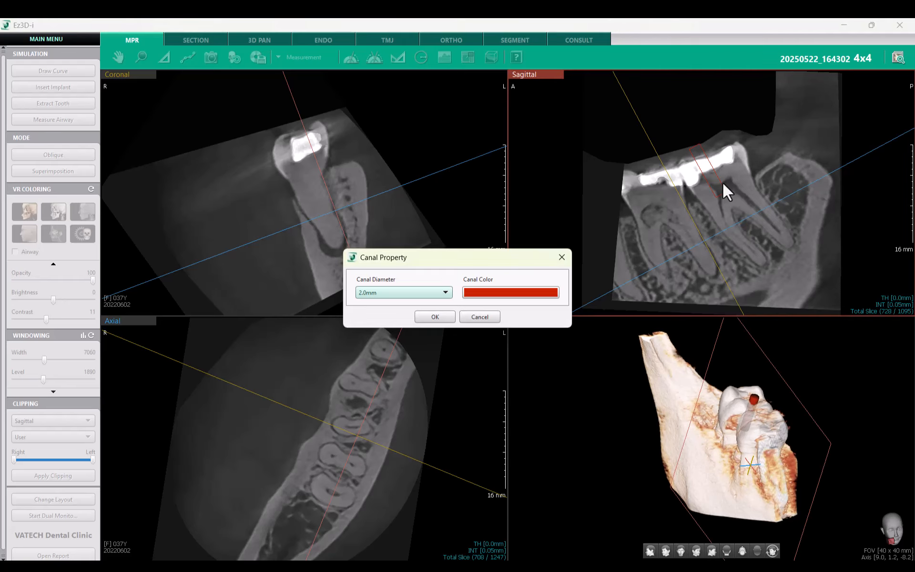
{"action": "left_click", "coordinate": [445, 292]}
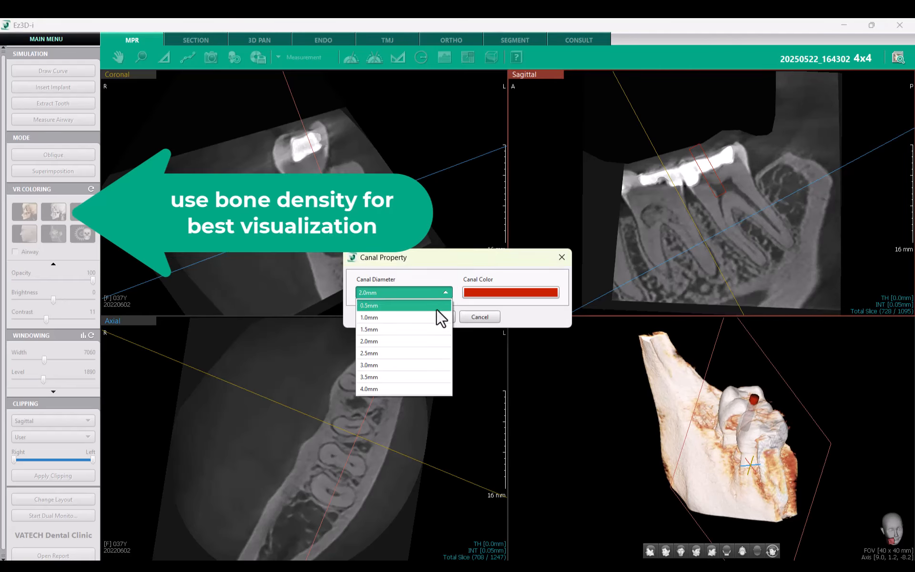
{"action": "left_click", "coordinate": [434, 317]}
{"action": "left_click", "coordinate": [437, 315]}
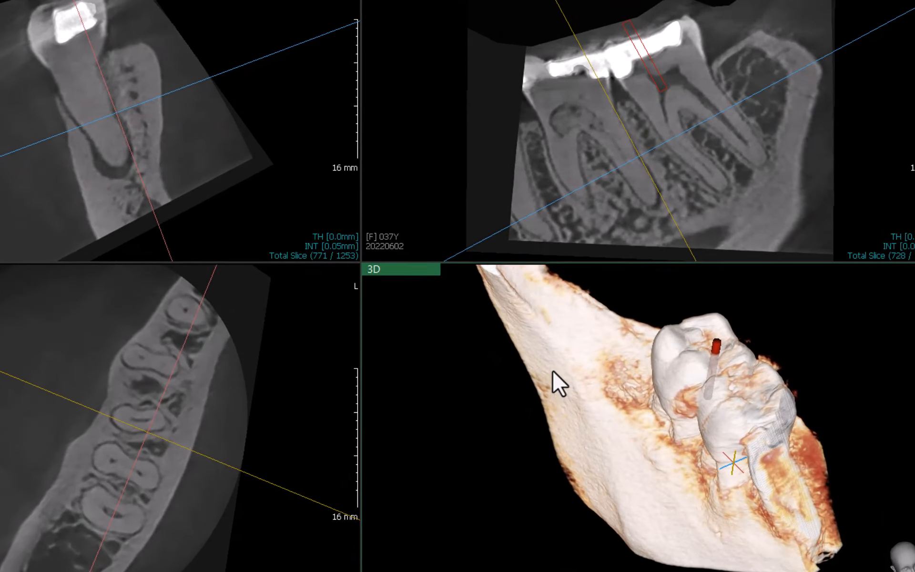
Step: With the 3D model seen from the occlusal side, draw a second canal from the rearmost molar's distal orifice up through the crown
{"action": "left_click_drag", "start_coordinate": [596, 382], "coordinate": [489, 466]}
{"action": "left_click_drag", "start_coordinate": [502, 415], "coordinate": [543, 447]}
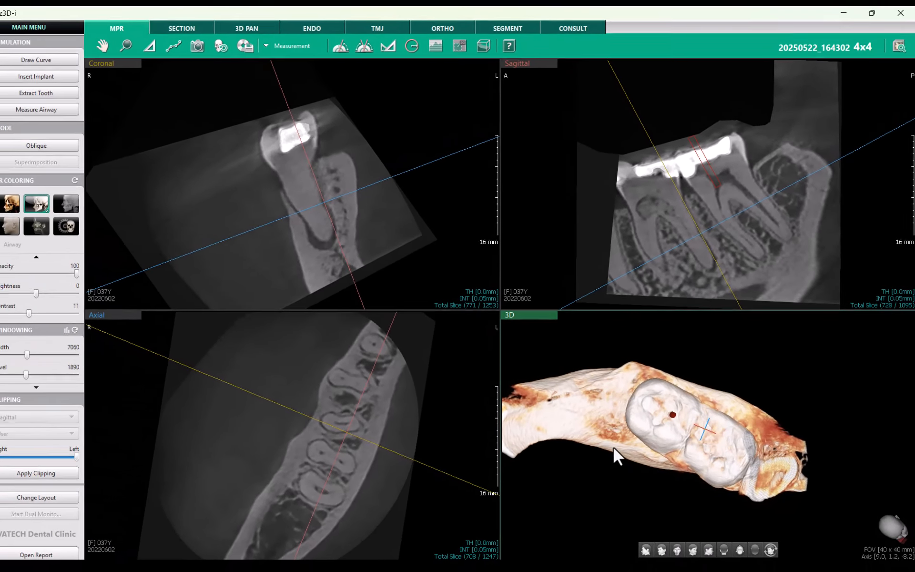
{"action": "left_click_drag", "start_coordinate": [619, 446], "coordinate": [639, 418]}
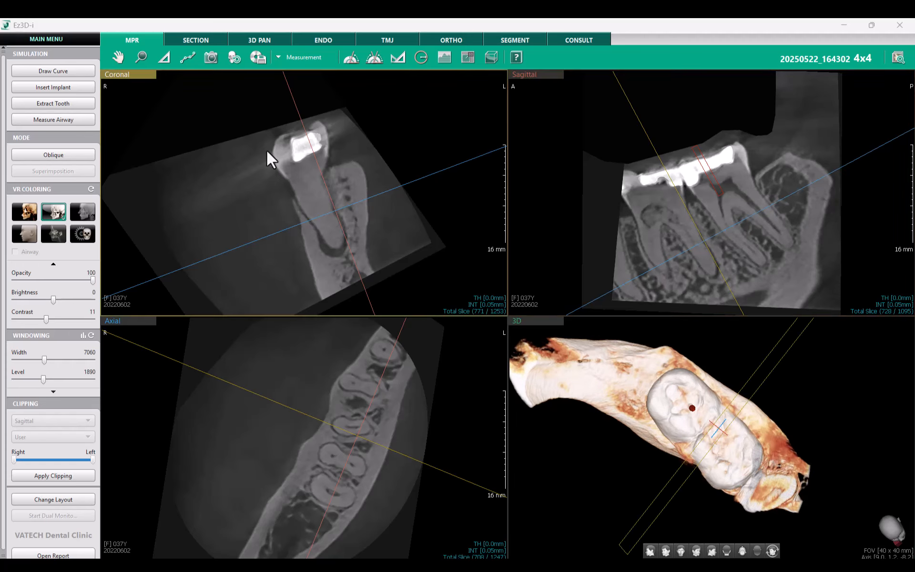
{"action": "left_click", "coordinate": [188, 56]}
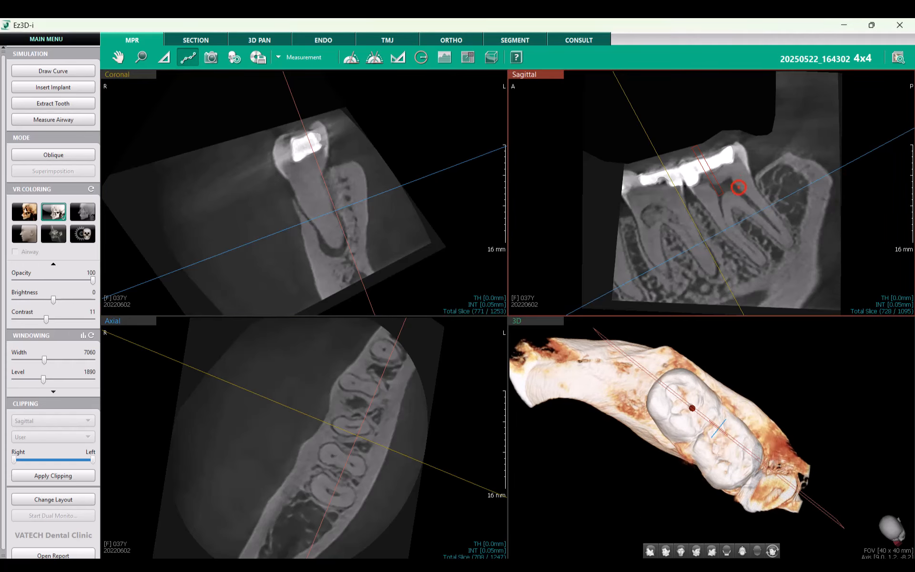
{"action": "left_click", "coordinate": [736, 189]}
{"action": "double_click", "coordinate": [715, 142]}
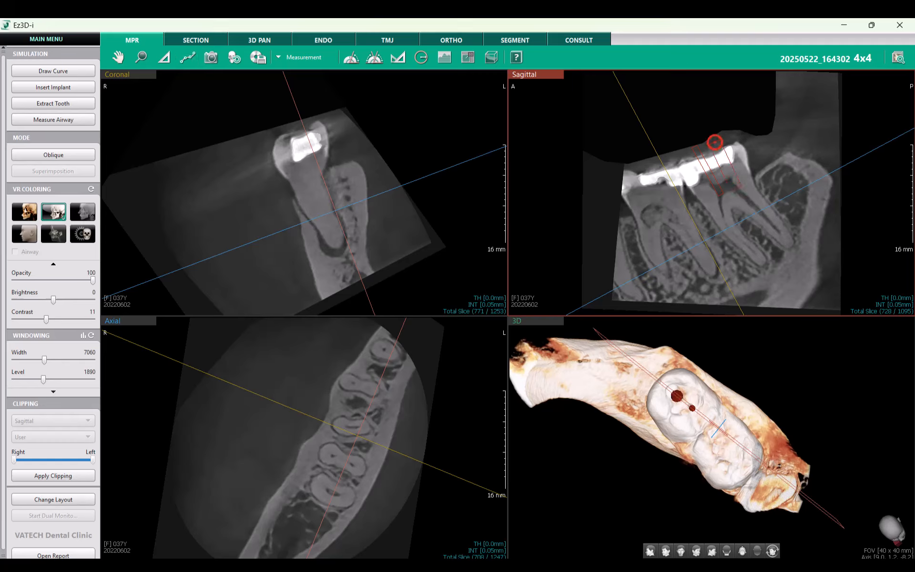
Step: Reduce the diameter of the distal canal marking to match the mesial one
{"action": "right_click", "coordinate": [717, 147]}
{"action": "left_click", "coordinate": [725, 152]}
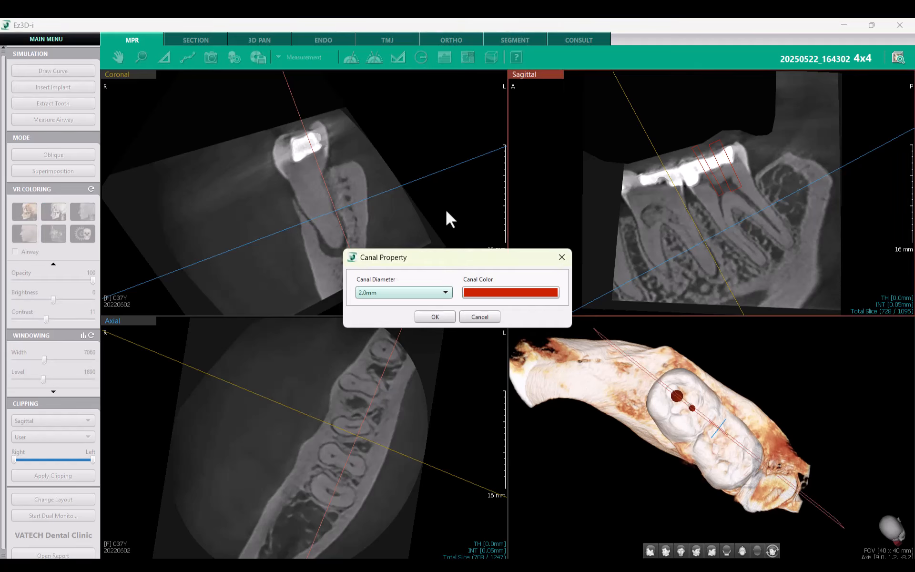
{"action": "left_click", "coordinate": [444, 294]}
{"action": "left_click", "coordinate": [436, 305]}
{"action": "left_click", "coordinate": [419, 317]}
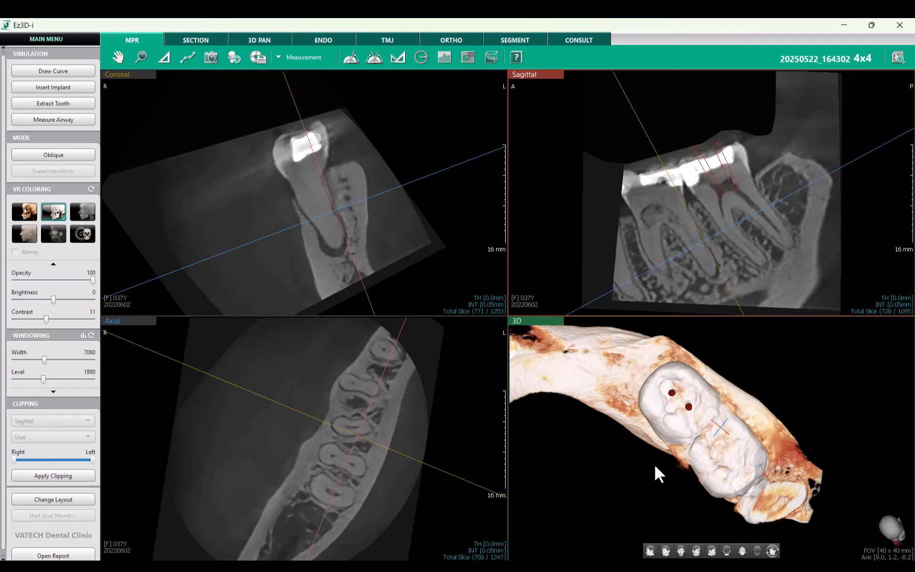
Step: Draw a short canal across the crown in the sagittal view, connecting the mesial and distal canal markings
{"action": "right_click_drag", "start_coordinate": [654, 464], "coordinate": [654, 470]}
{"action": "mouse_move", "coordinate": [654, 471]}
{"action": "left_mouse_down"}
{"action": "mouse_move", "coordinate": [673, 448]}
{"action": "mouse_move", "coordinate": [656, 466]}
{"action": "left_mouse_up"}
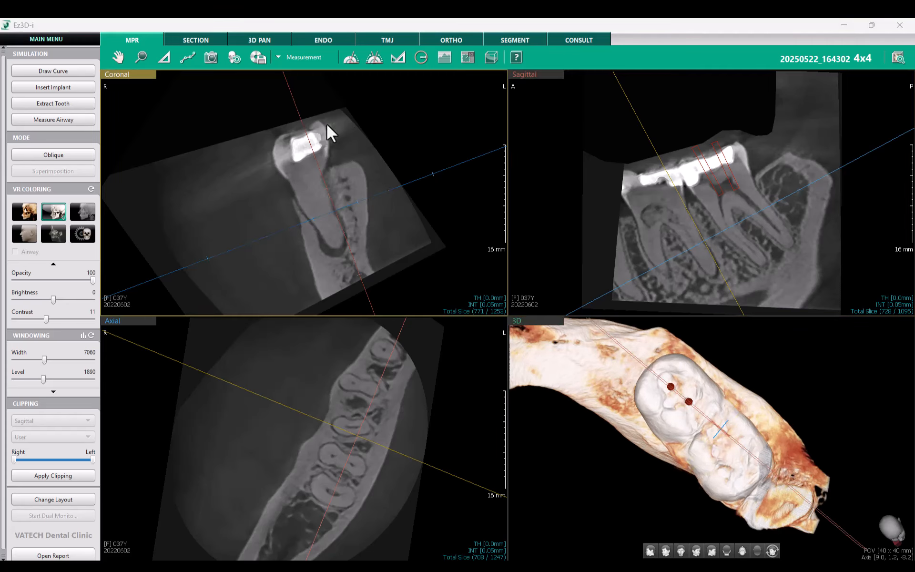
{"action": "left_click", "coordinate": [188, 58]}
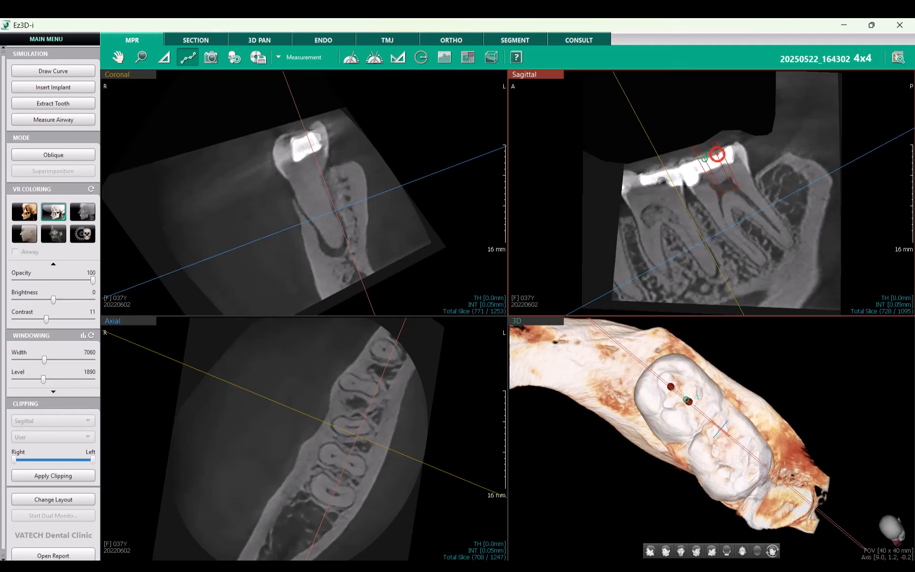
{"action": "double_click", "coordinate": [716, 154]}
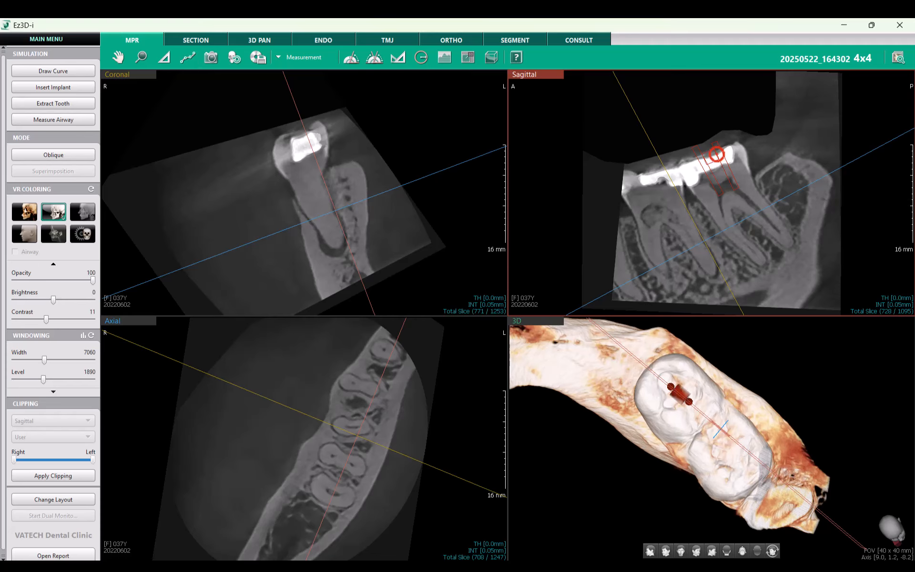
Step: Set the diameter of the connecting canal between the two markings to 1.5 mm
{"action": "right_click", "coordinate": [710, 159]}
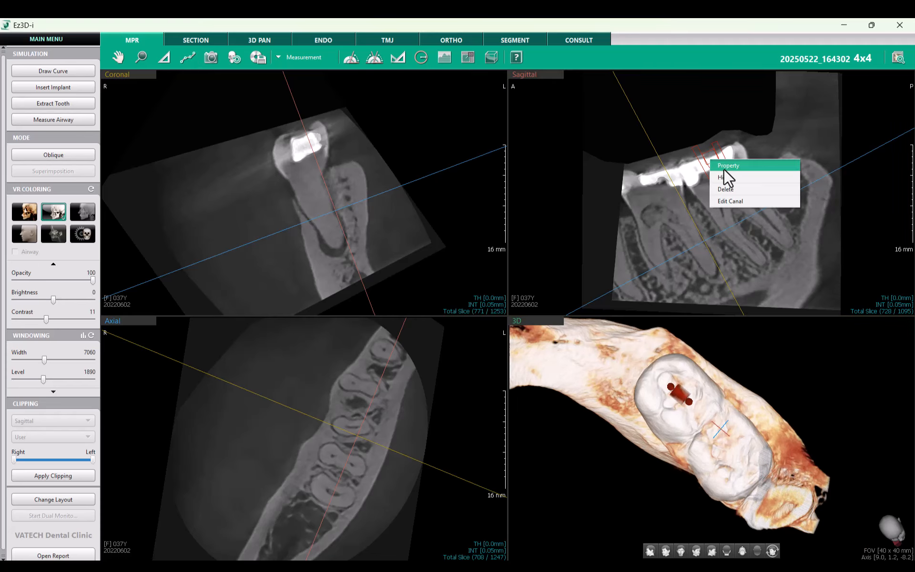
{"action": "left_click", "coordinate": [723, 168]}
{"action": "left_click", "coordinate": [442, 293]}
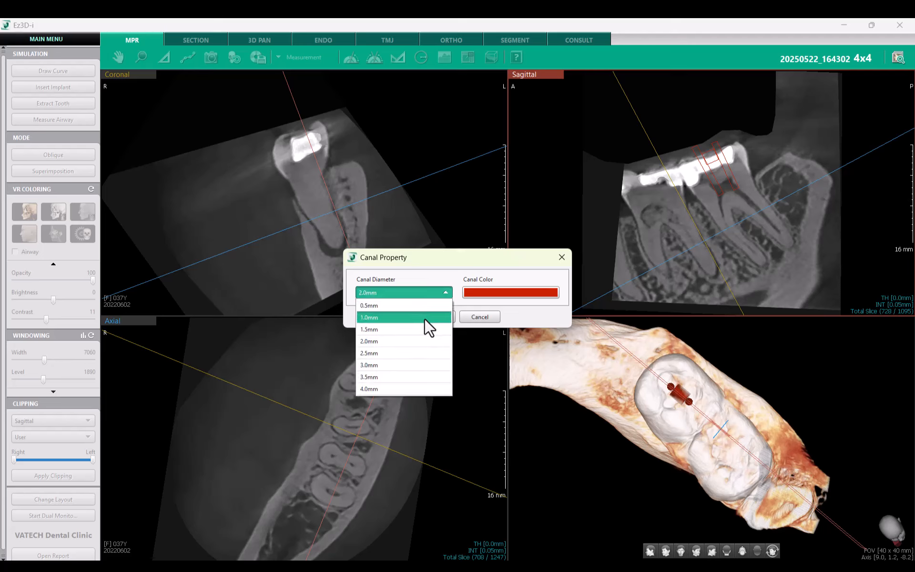
{"action": "left_click", "coordinate": [424, 329]}
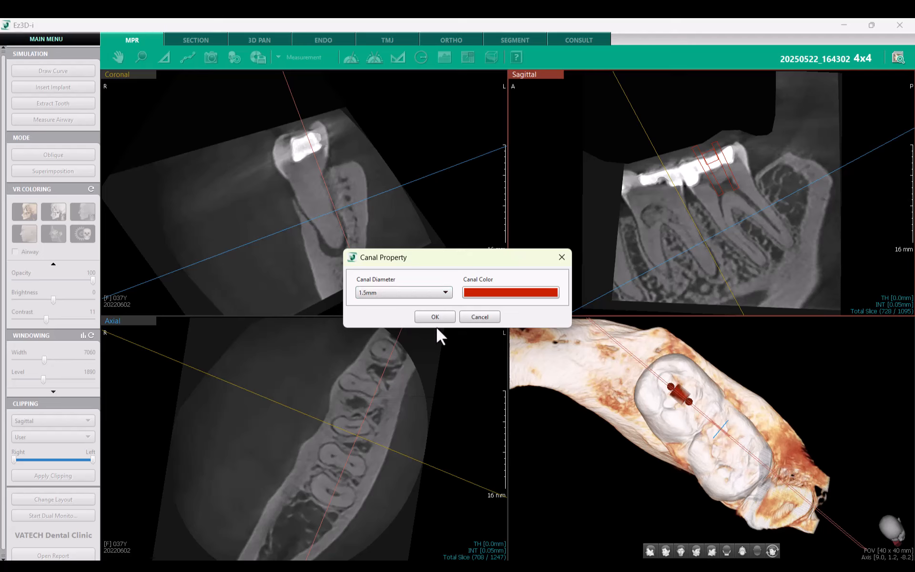
{"action": "left_click", "coordinate": [435, 317]}
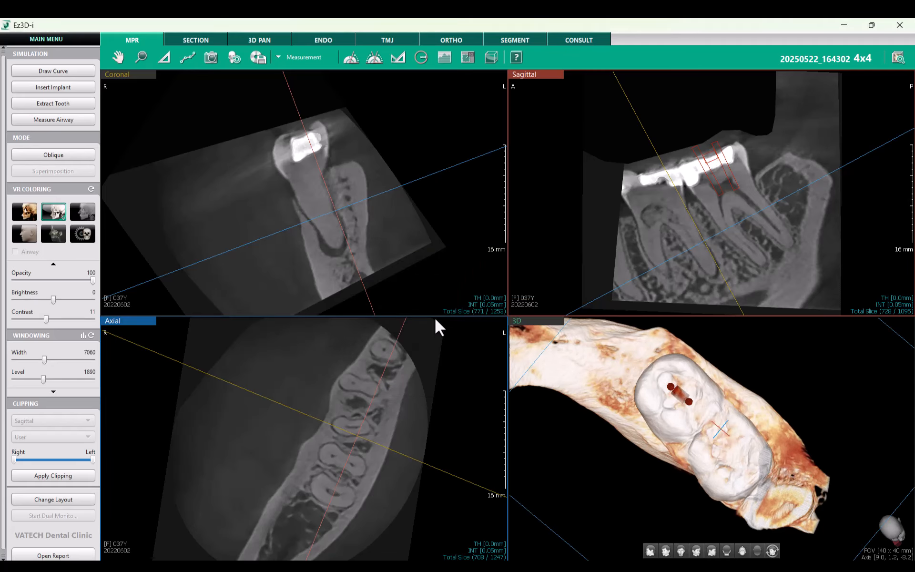